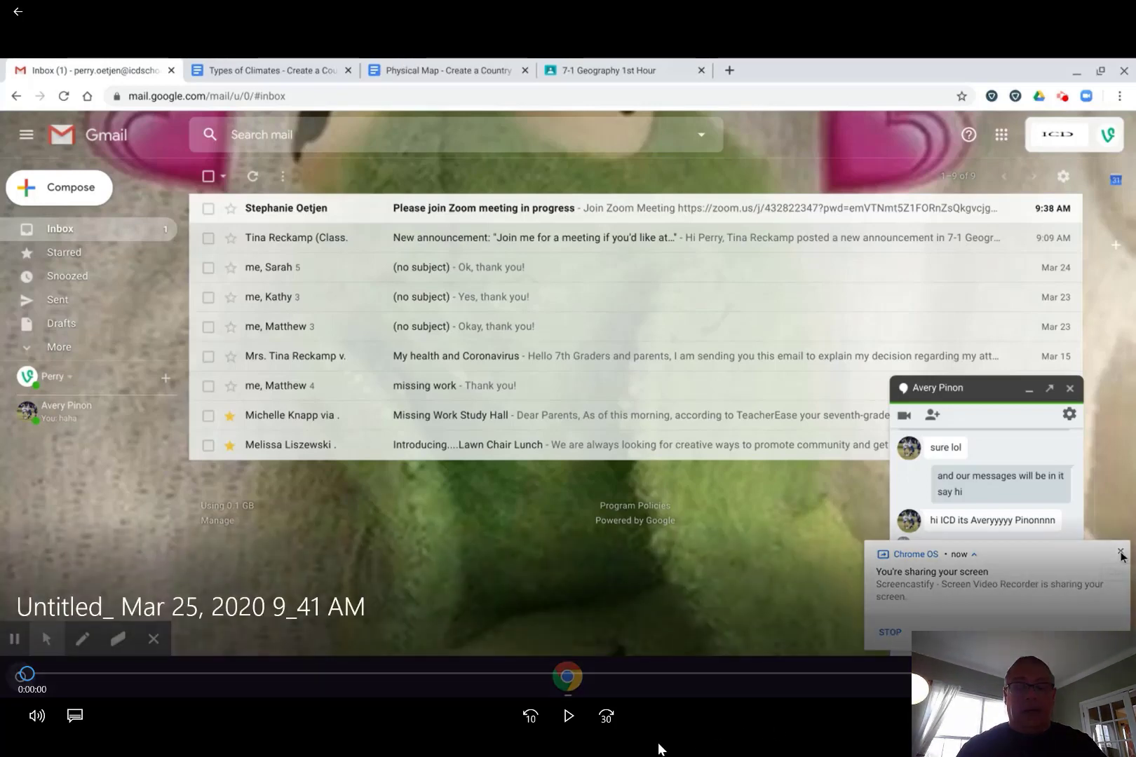
Start playback of the recording showing the Zoom invitation opening the web join page.
click(570, 721)
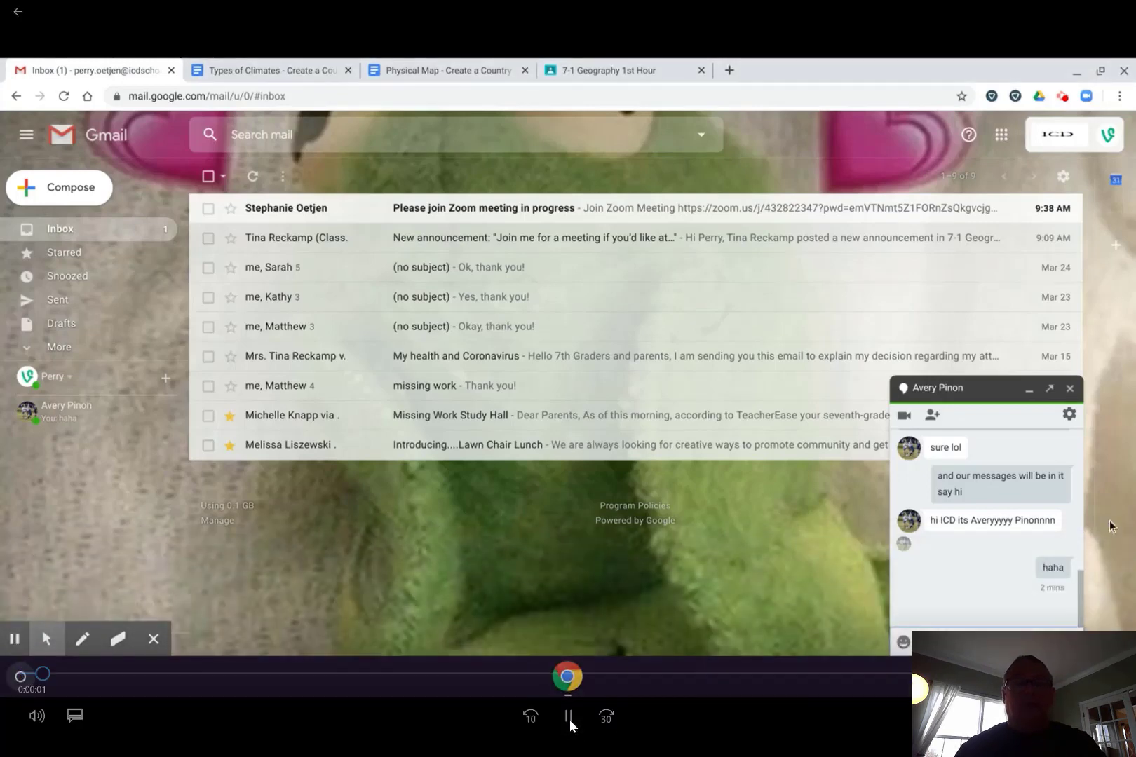